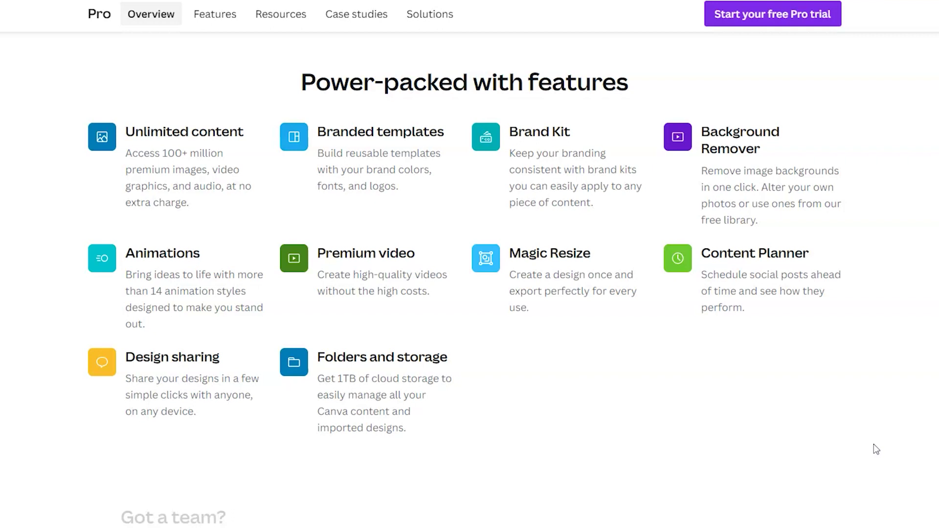
- Scroll up to the Canva home page showing 'What will you design today?' suggestions
{"action": "scroll", "coordinate": [936, 36], "scroll_direction": "up", "scroll_amount": 15}
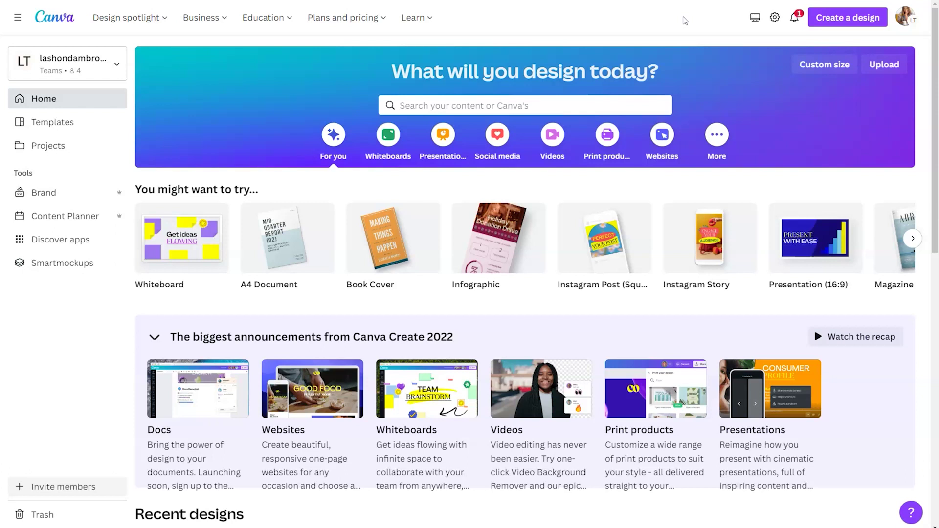
- Import Inside.psd from Desktop > Trifold-Brochure > Photoshop PSD, with file type set to All Files
{"action": "left_click", "coordinate": [829, 19]}
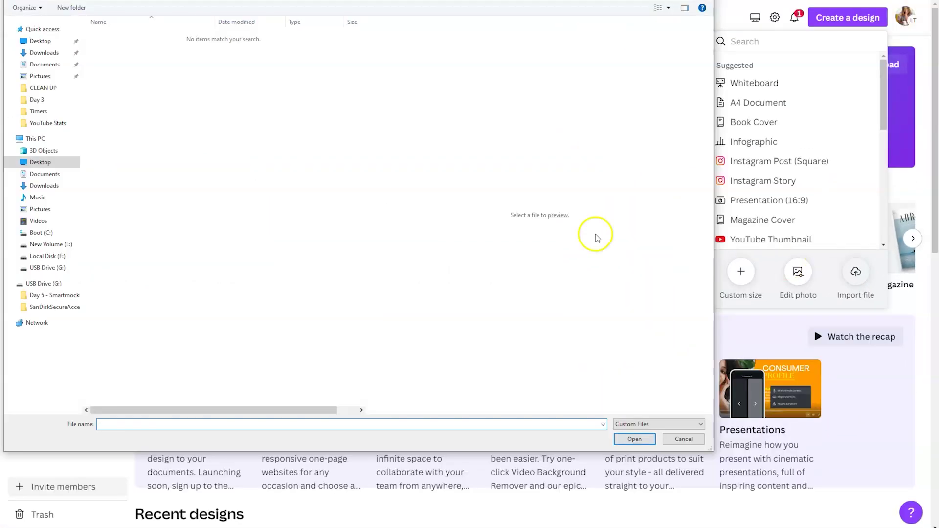
{"action": "left_click", "coordinate": [69, 162]}
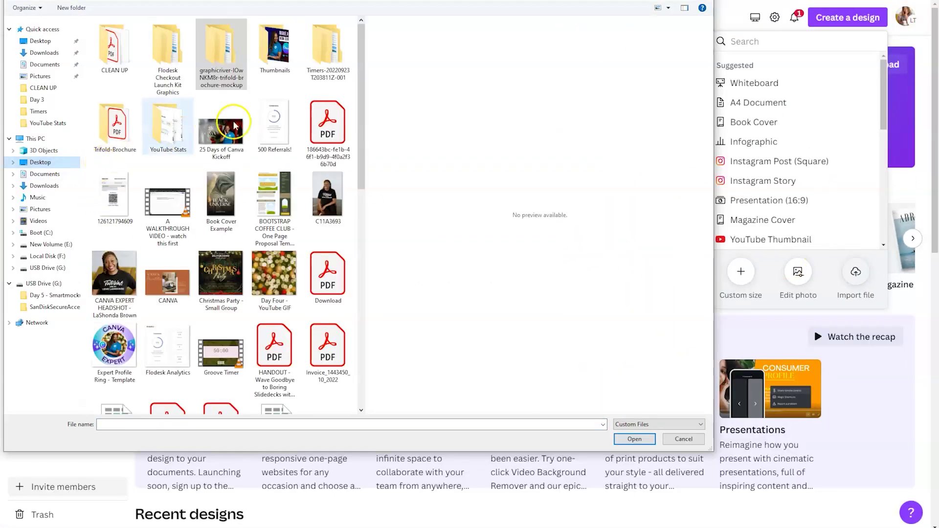
{"action": "double_click", "coordinate": [123, 150]}
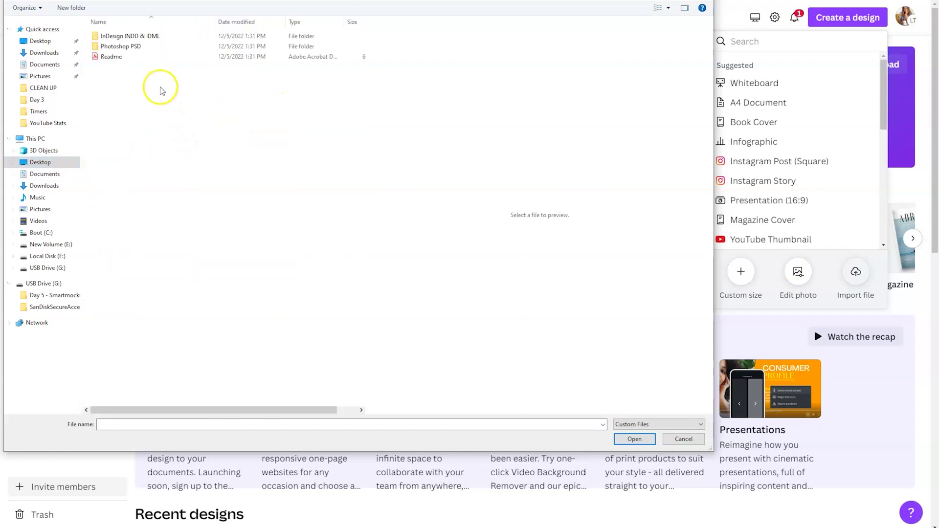
{"action": "double_click", "coordinate": [139, 46]}
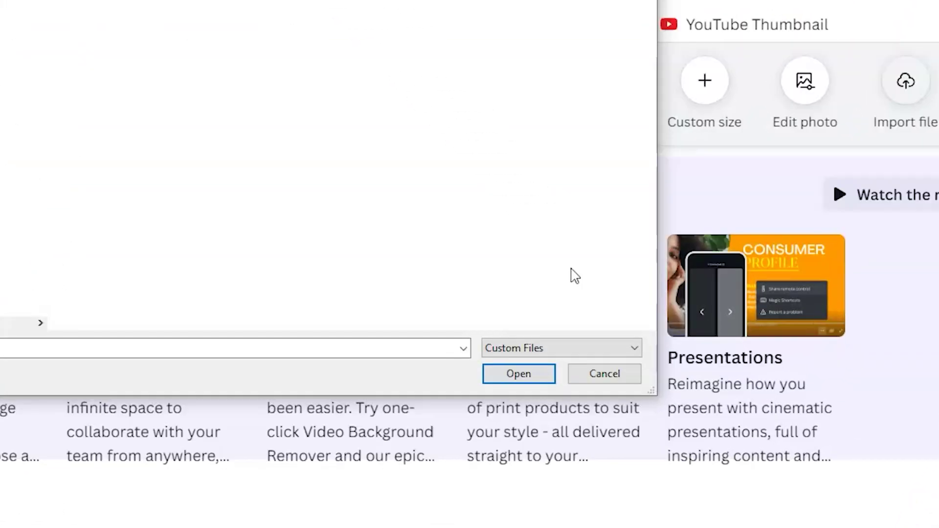
{"action": "left_click", "coordinate": [569, 347]}
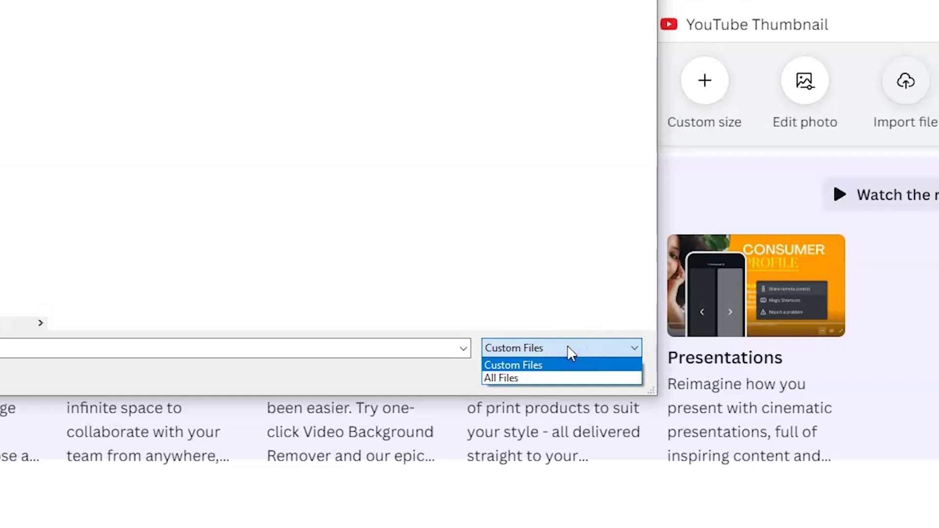
{"action": "left_click", "coordinate": [542, 376]}
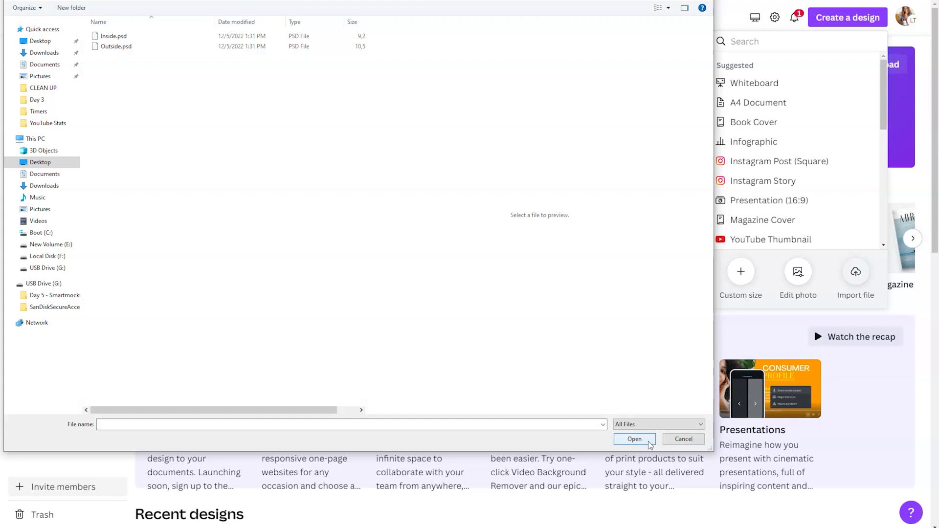
{"action": "left_click", "coordinate": [129, 36]}
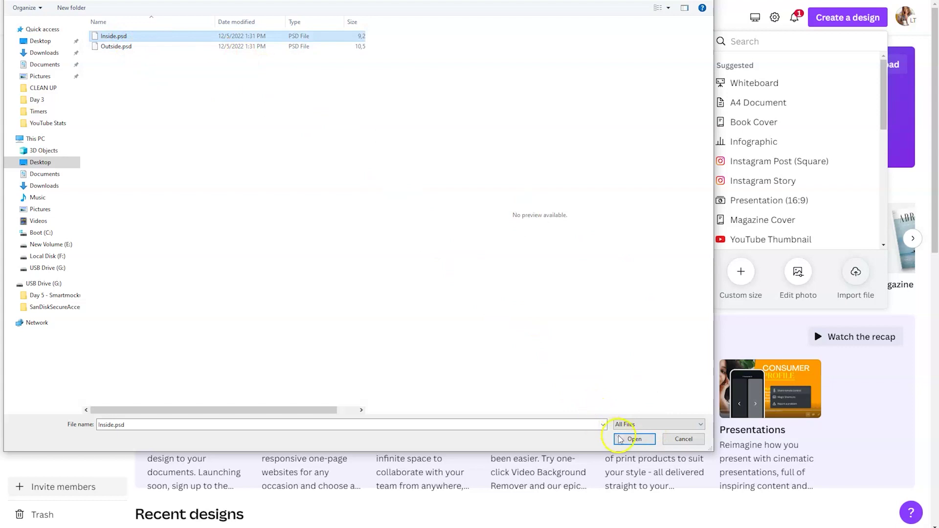
{"action": "left_click", "coordinate": [634, 439]}
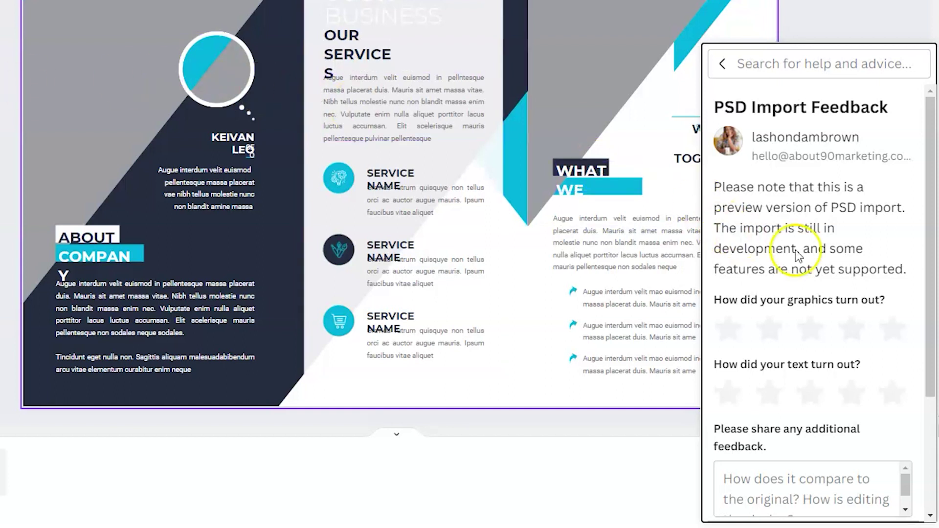
- Scroll down through the PSD Import Feedback form in the help panel
{"action": "scroll", "coordinate": [799, 250], "scroll_direction": "down", "scroll_amount": 3}
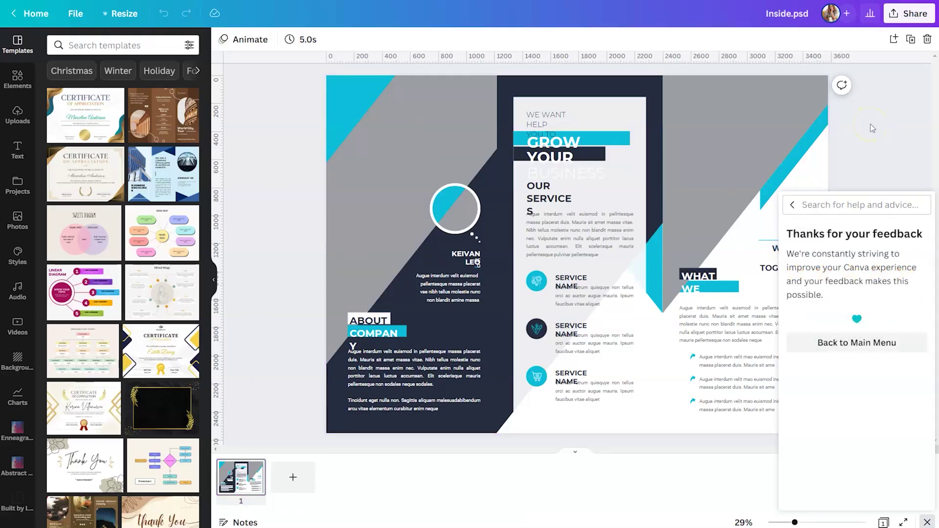
- Close the help panel, zoom the canvas to about 46%, and select the first service icon
{"action": "left_click", "coordinate": [888, 342]}
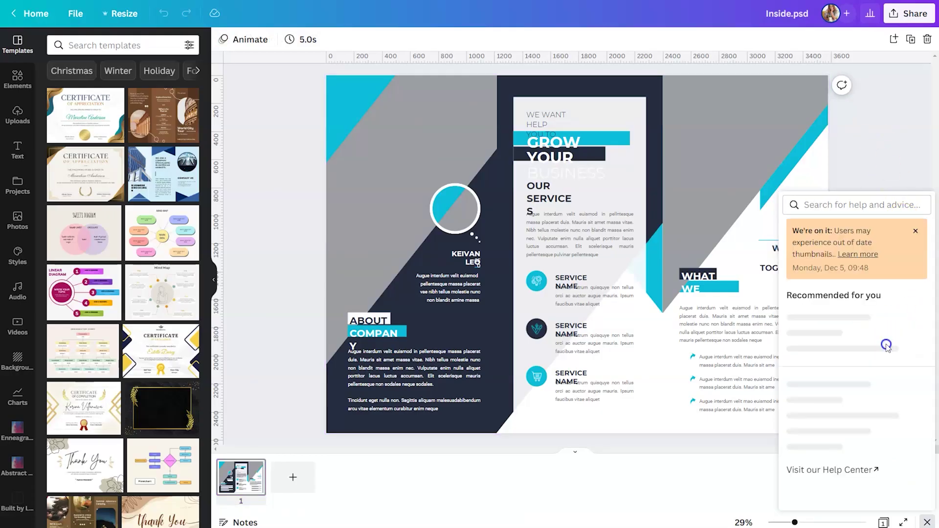
{"action": "left_click", "coordinate": [887, 131]}
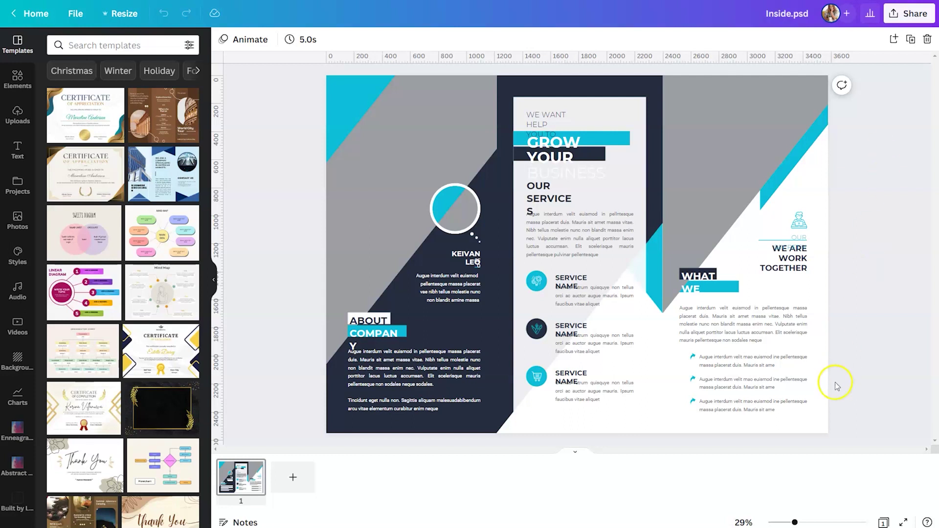
{"action": "left_click", "coordinate": [806, 522]}
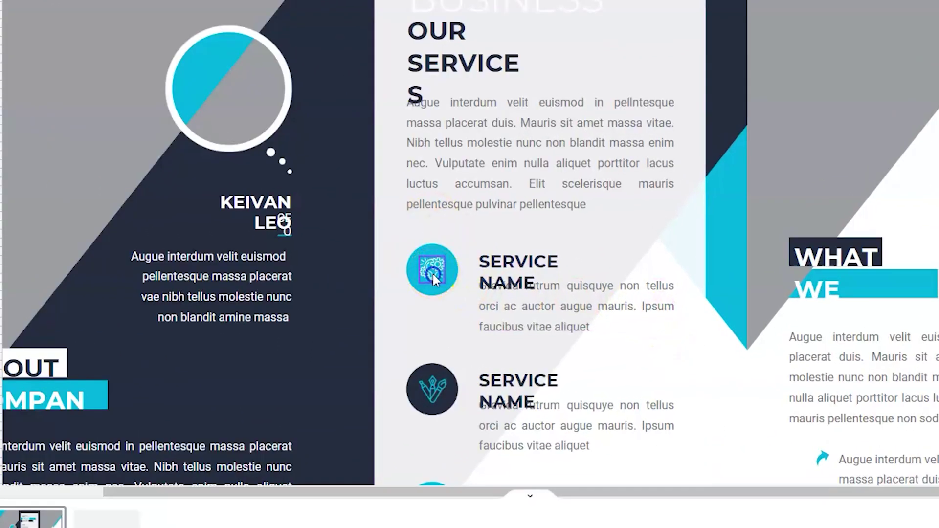
{"action": "left_click", "coordinate": [511, 301]}
- Recolour the first service's lightbulb-gear icon gold, after undoing an accidental deletion
{"action": "key", "text": "Delete"}
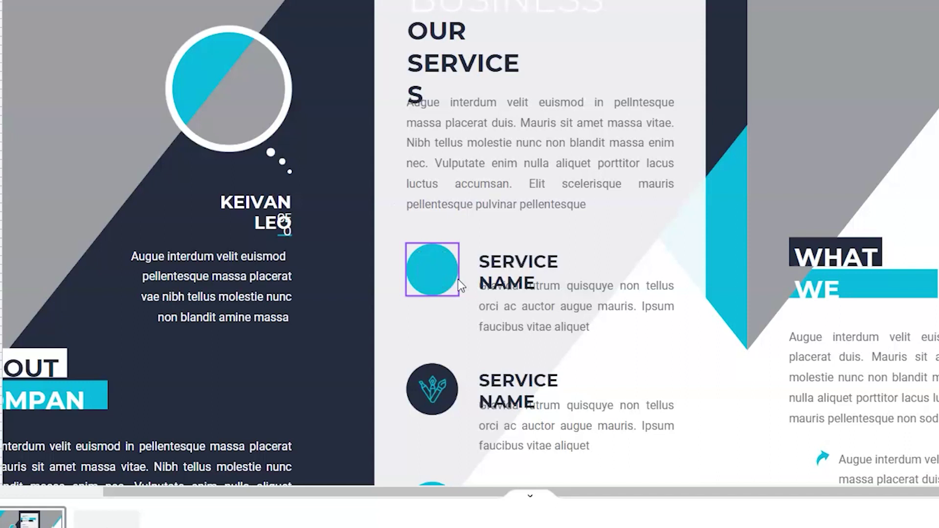
{"action": "key", "text": "ctrl+z"}
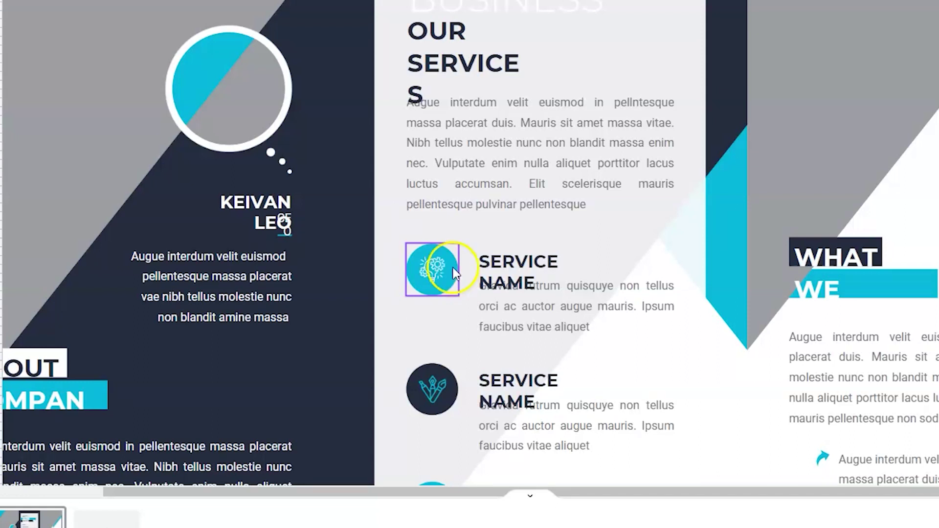
{"action": "left_click", "coordinate": [453, 258]}
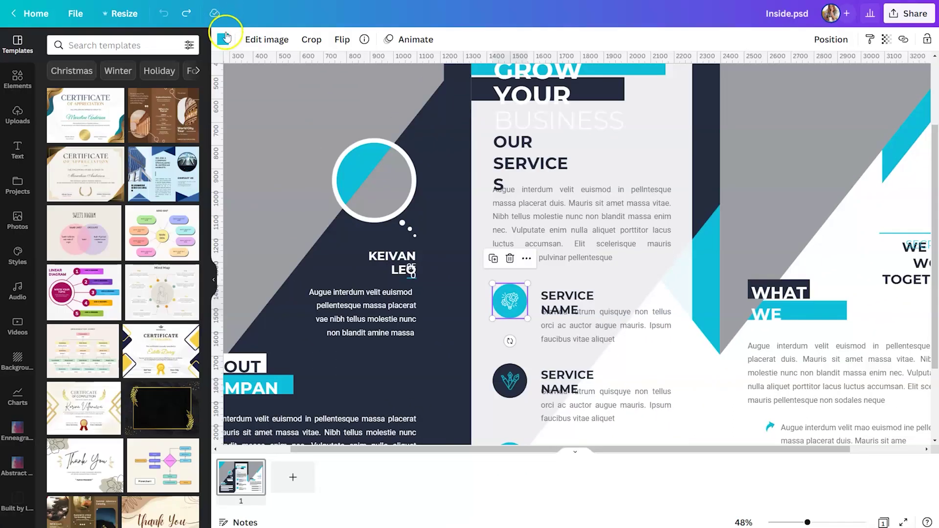
{"action": "left_click", "coordinate": [224, 40]}
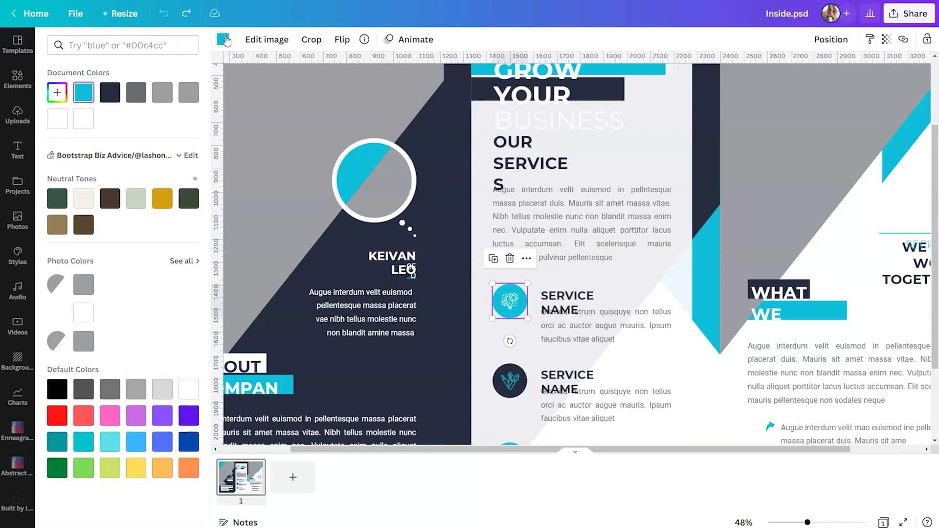
{"action": "left_click", "coordinate": [188, 199]}
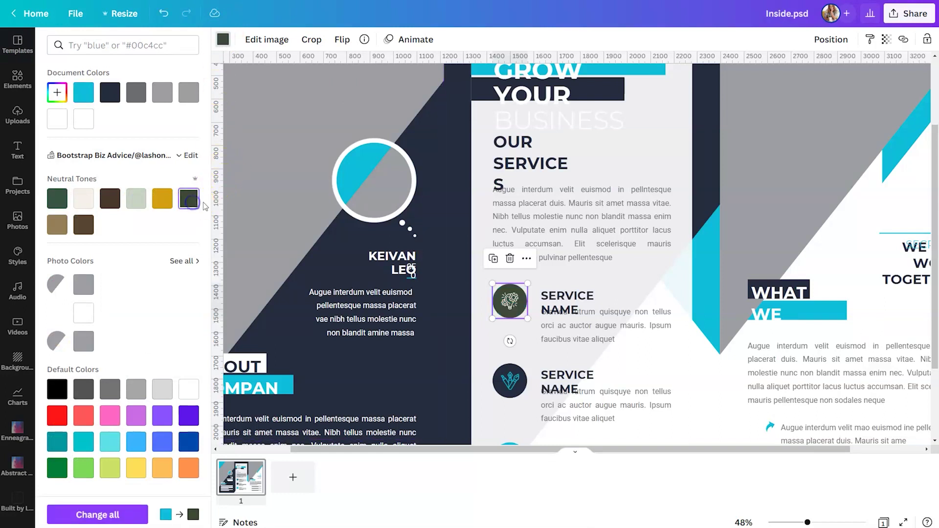
{"action": "left_click", "coordinate": [162, 198]}
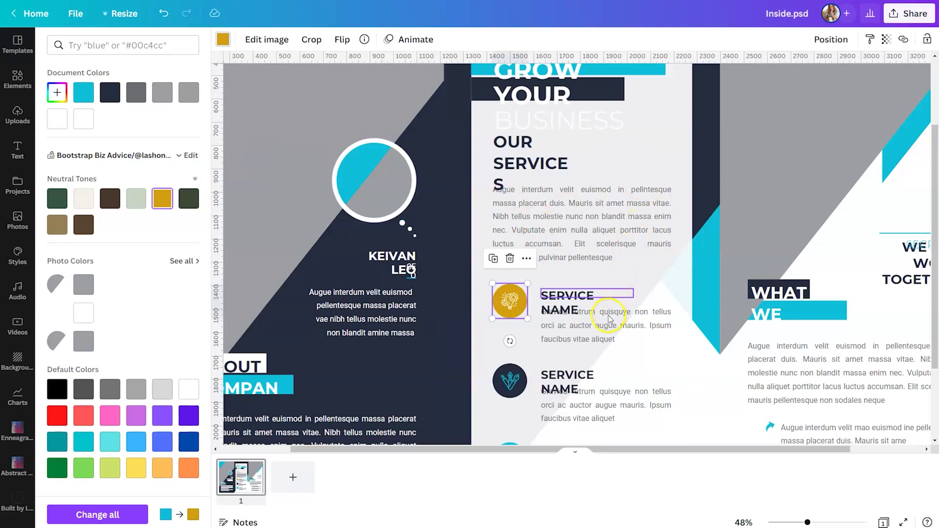
{"action": "left_click", "coordinate": [612, 345]}
- Change the first service description paragraph's font to Avenir LT Std 95 Black from Uploaded fonts
{"action": "left_click", "coordinate": [570, 303]}
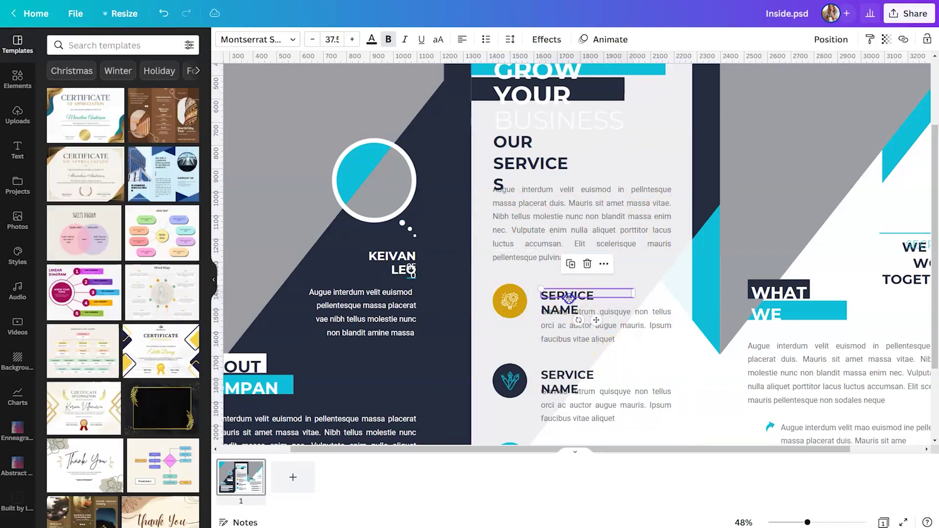
{"action": "left_click", "coordinate": [570, 304]}
{"action": "left_click", "coordinate": [575, 322]}
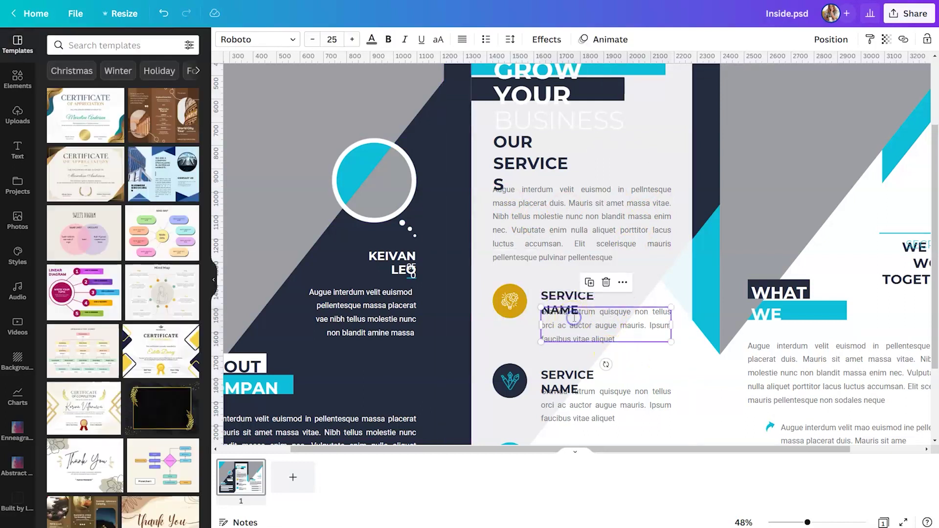
{"action": "left_click", "coordinate": [575, 319]}
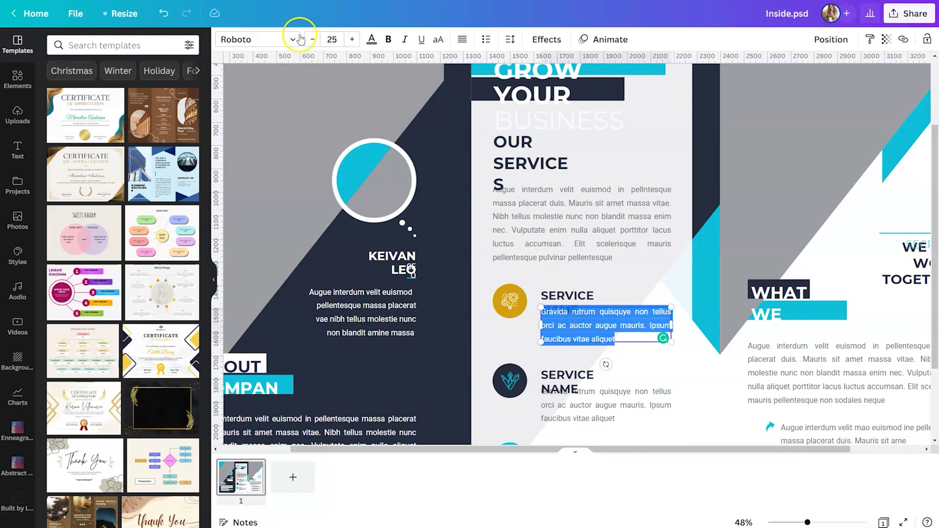
{"action": "left_click", "coordinate": [237, 42]}
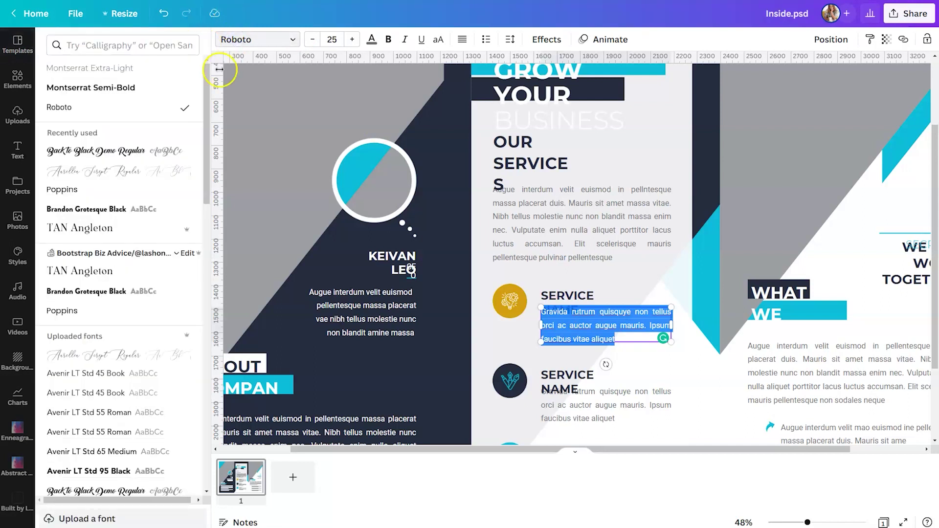
{"action": "left_click", "coordinate": [117, 472]}
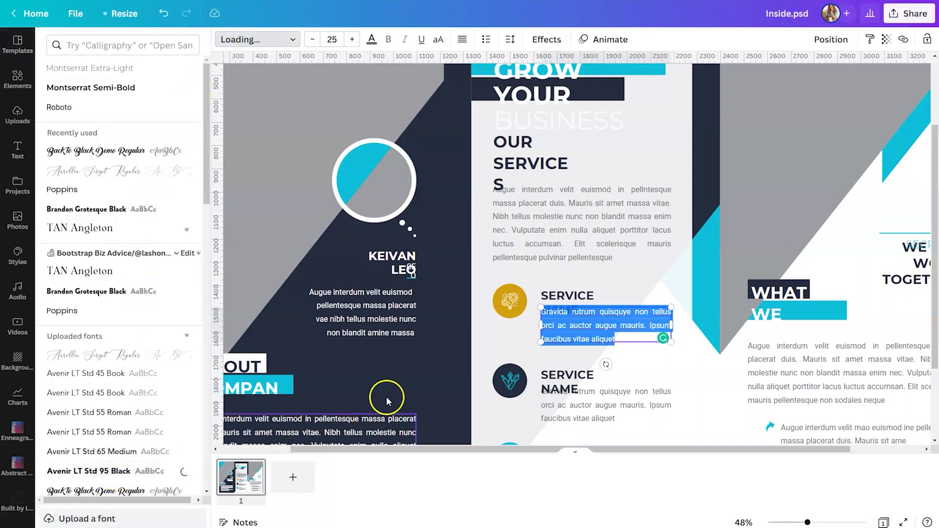
{"action": "left_click", "coordinate": [509, 338]}
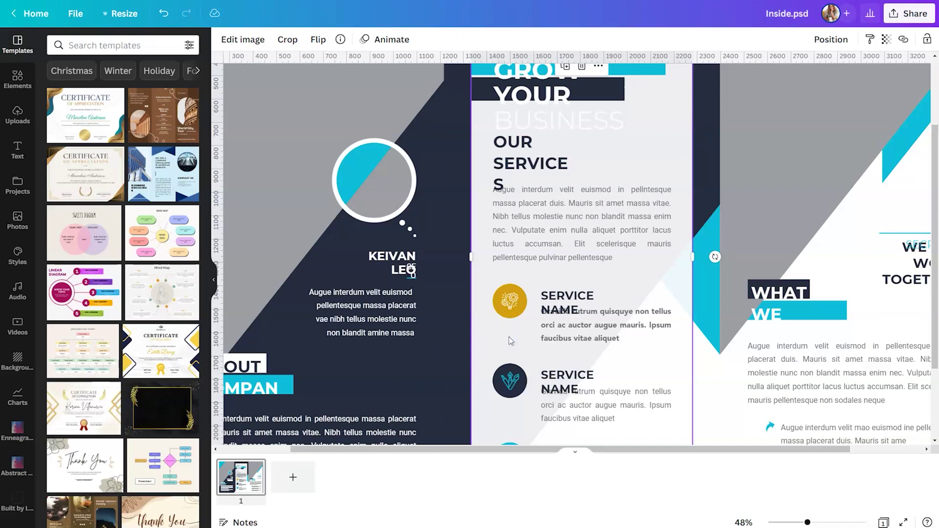
{"action": "scroll", "coordinate": [511, 341], "scroll_direction": "down", "scroll_amount": 5}
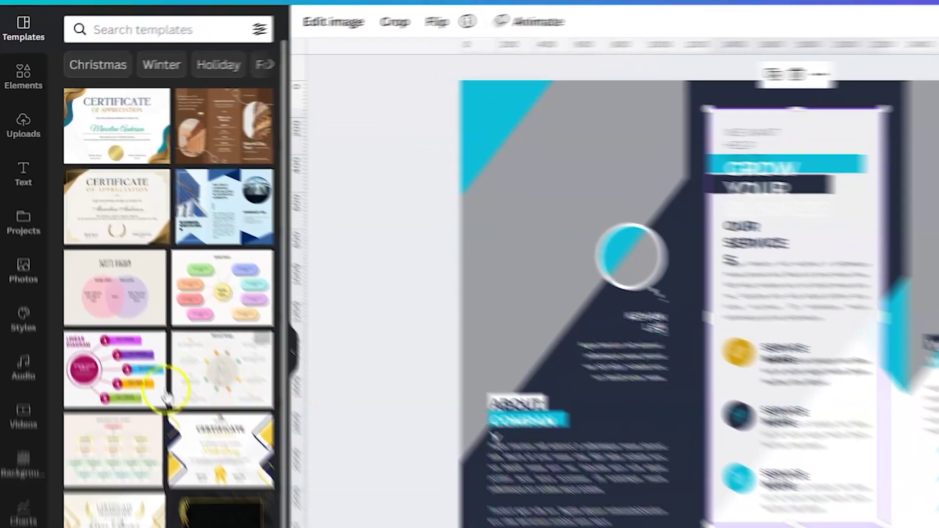
- Browse the stock Photos library and its search filters, then select the left panel background
{"action": "left_click", "coordinate": [19, 223]}
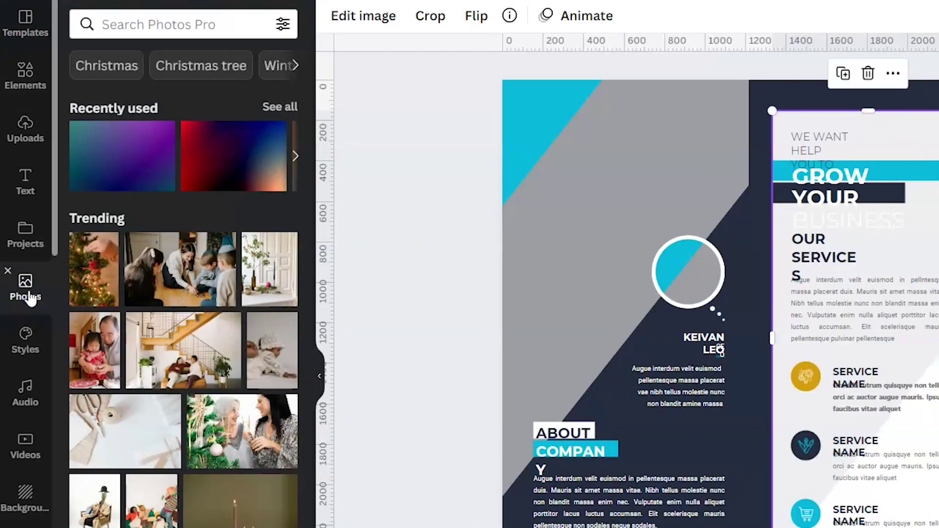
{"action": "left_click", "coordinate": [179, 26]}
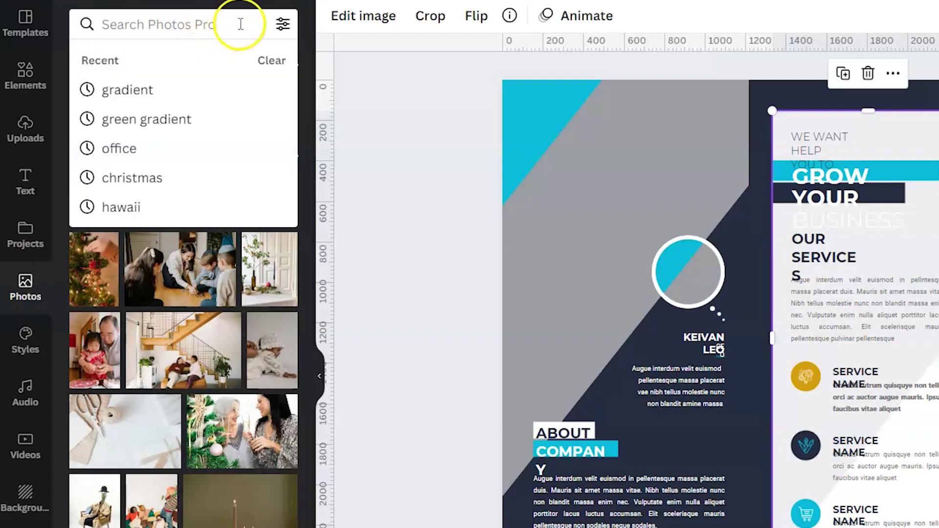
{"action": "left_click", "coordinate": [280, 30]}
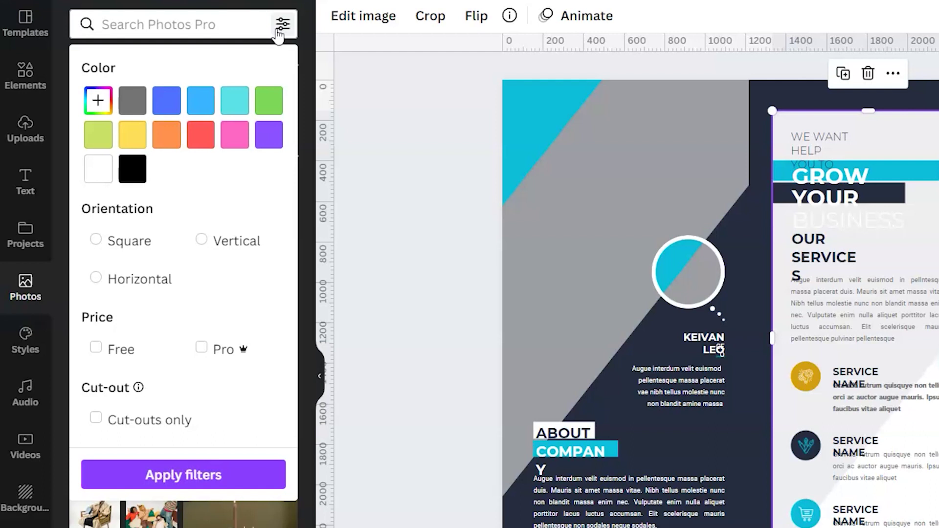
{"action": "left_click", "coordinate": [279, 27]}
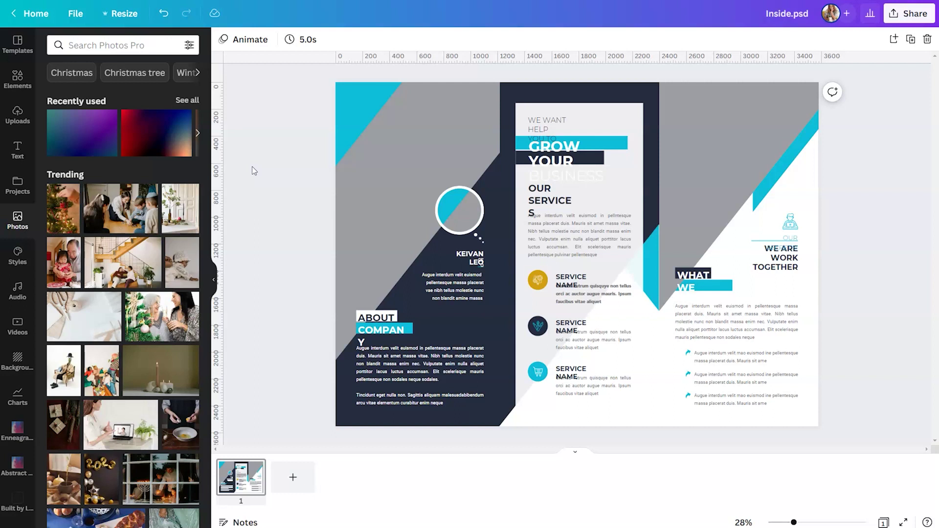
{"action": "left_click", "coordinate": [350, 186]}
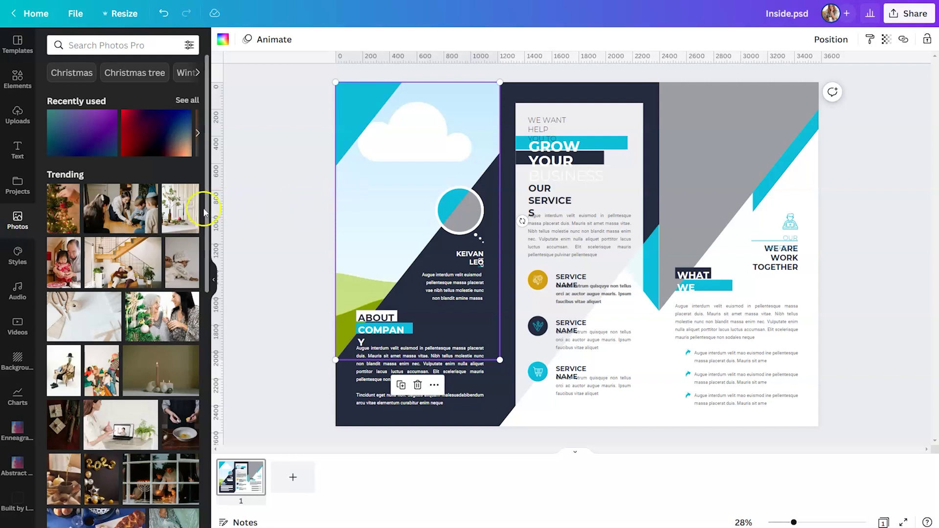
- Drop the grandfather-and-girl photo into the left panel frame and enlarge it within the crop
{"action": "left_click", "coordinate": [93, 267]}
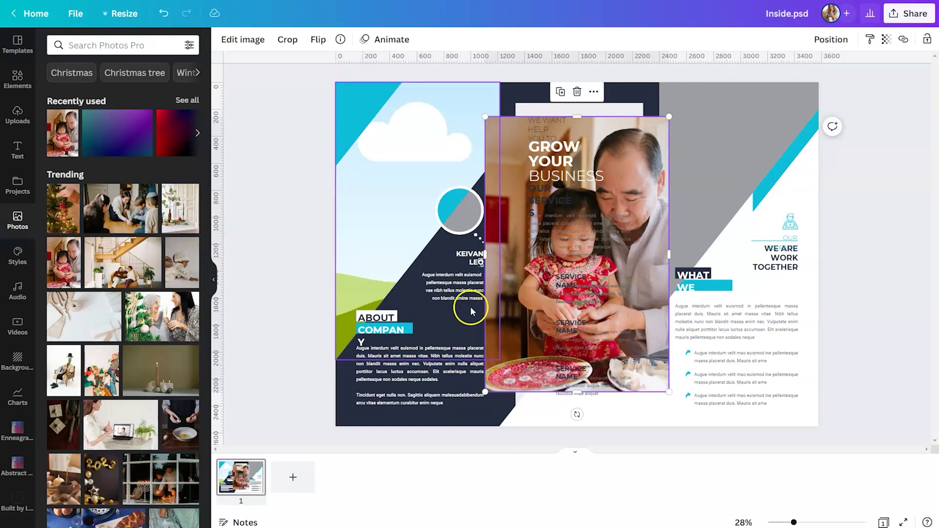
{"action": "left_click_drag", "start_coordinate": [513, 314], "coordinate": [310, 268]}
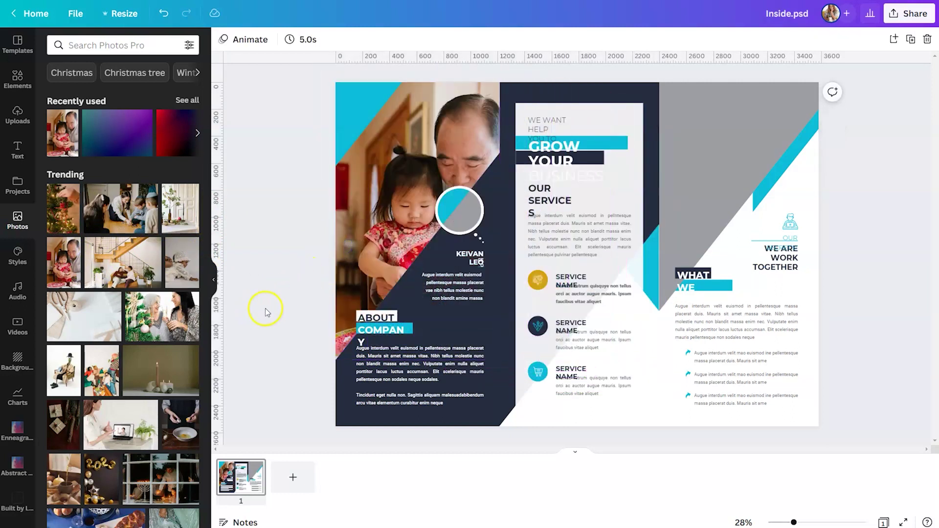
{"action": "double_click", "coordinate": [453, 166]}
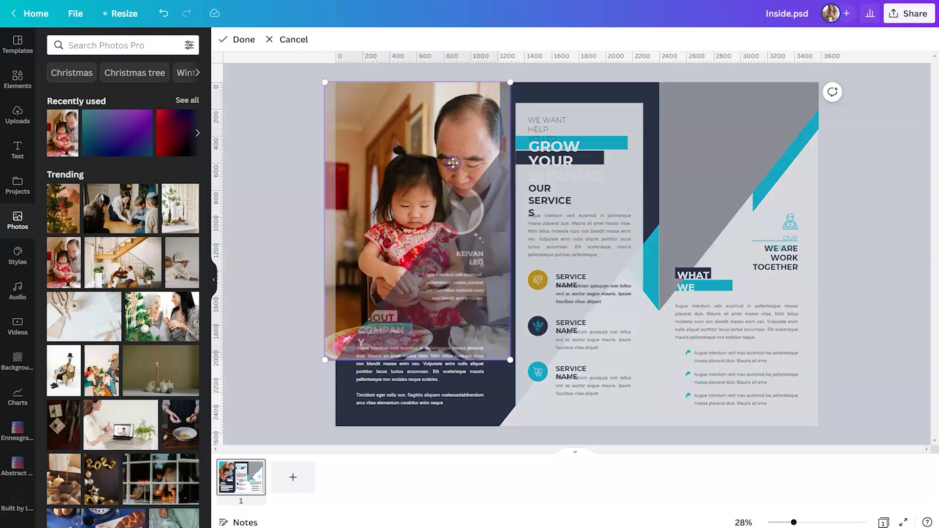
{"action": "left_click_drag", "start_coordinate": [325, 84], "coordinate": [263, 37]}
{"action": "left_click", "coordinate": [256, 167]}
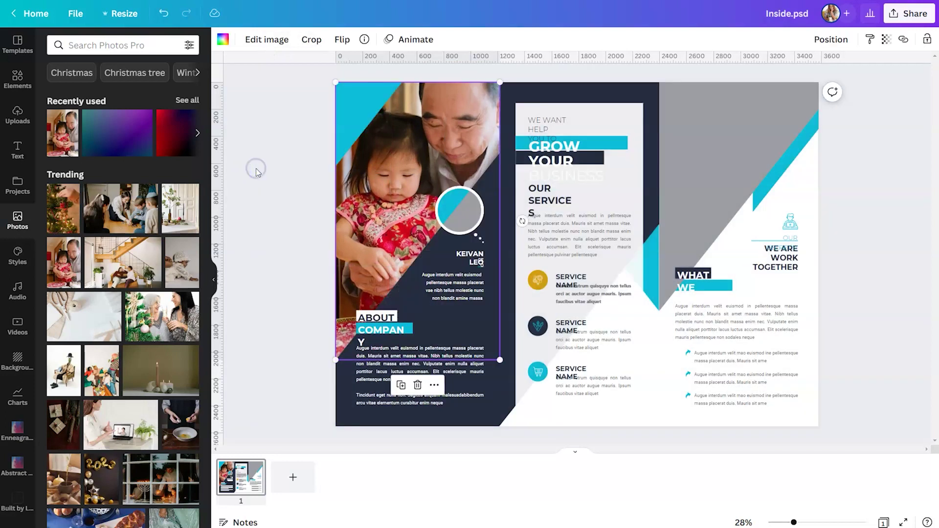